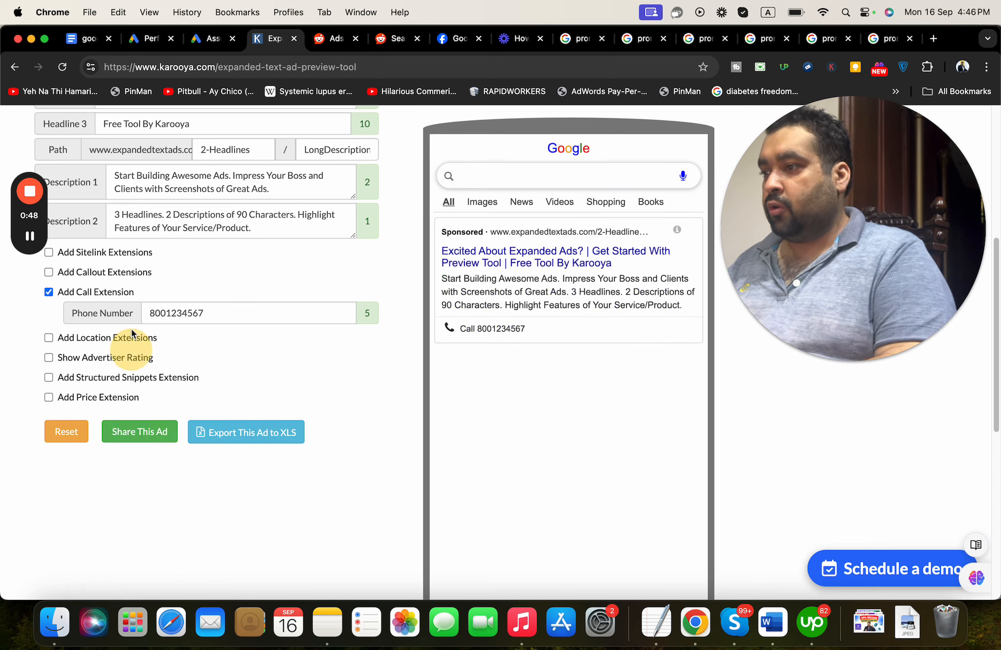
# - Turn off the call extension for the sample ad in the expanded text ad preview tool
pyautogui.click(126, 295)
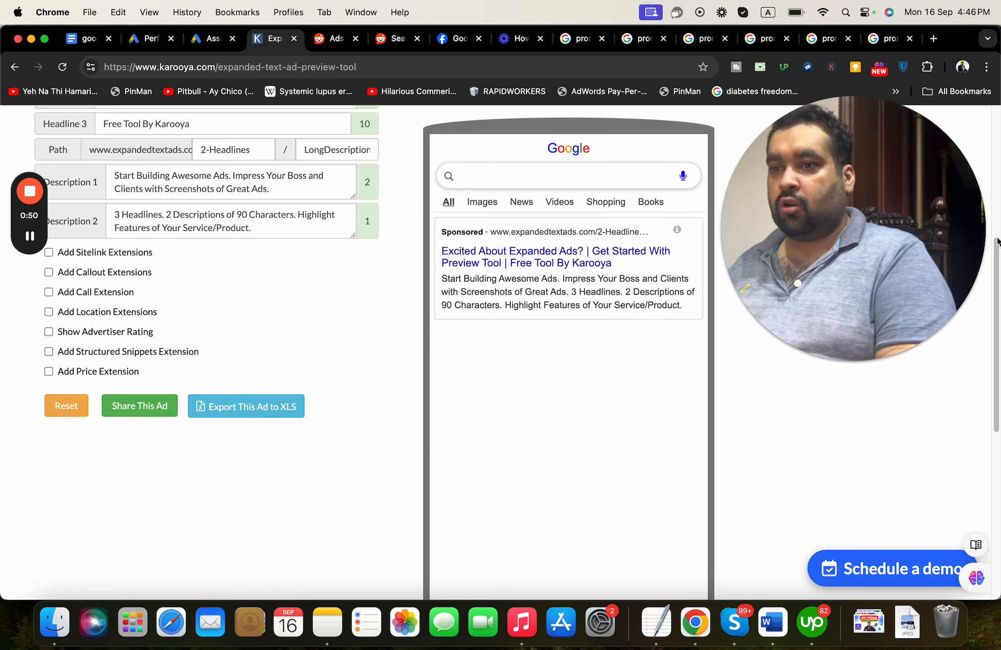
pyautogui.moveTo(997, 249); pyautogui.dragTo(995, 167)
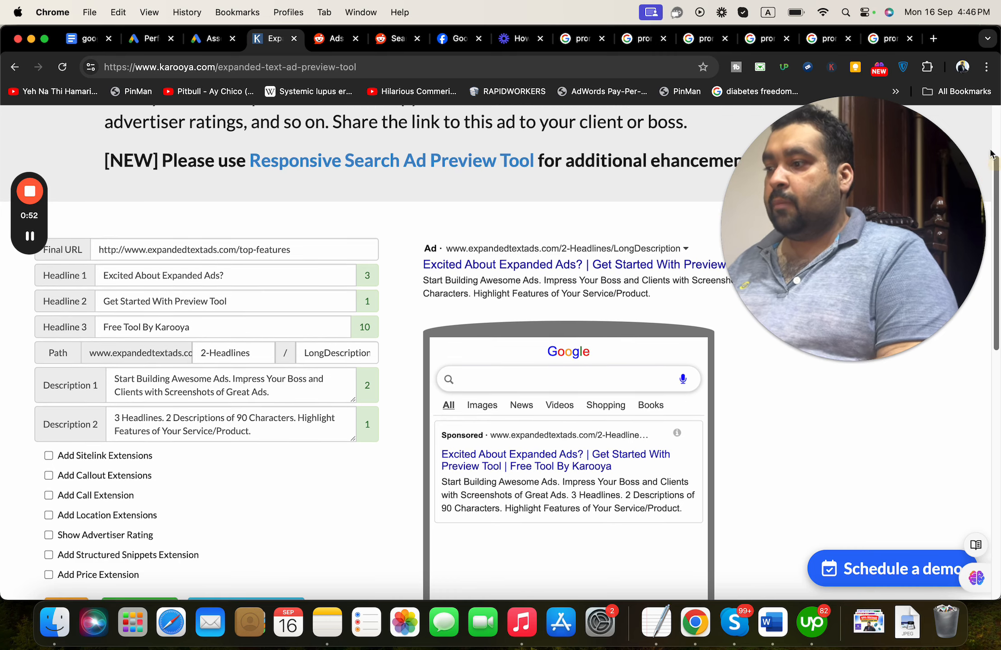
# - Look through the open Google image results for examples of promotion assets in search ads
pyautogui.click(823, 38)
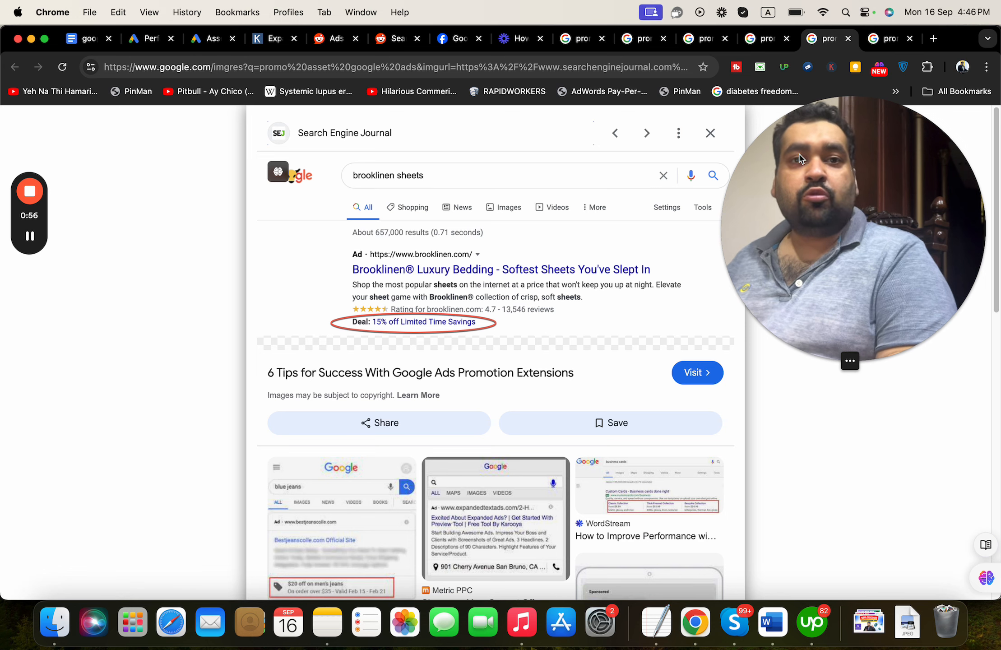
pyautogui.click(887, 40)
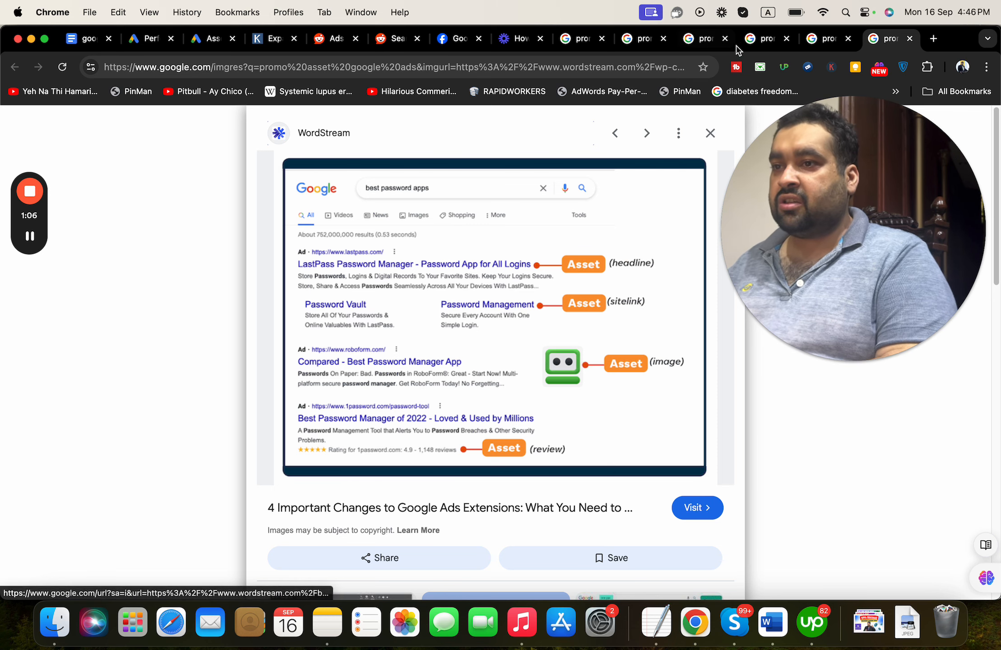
pyautogui.click(748, 44)
pyautogui.click(709, 45)
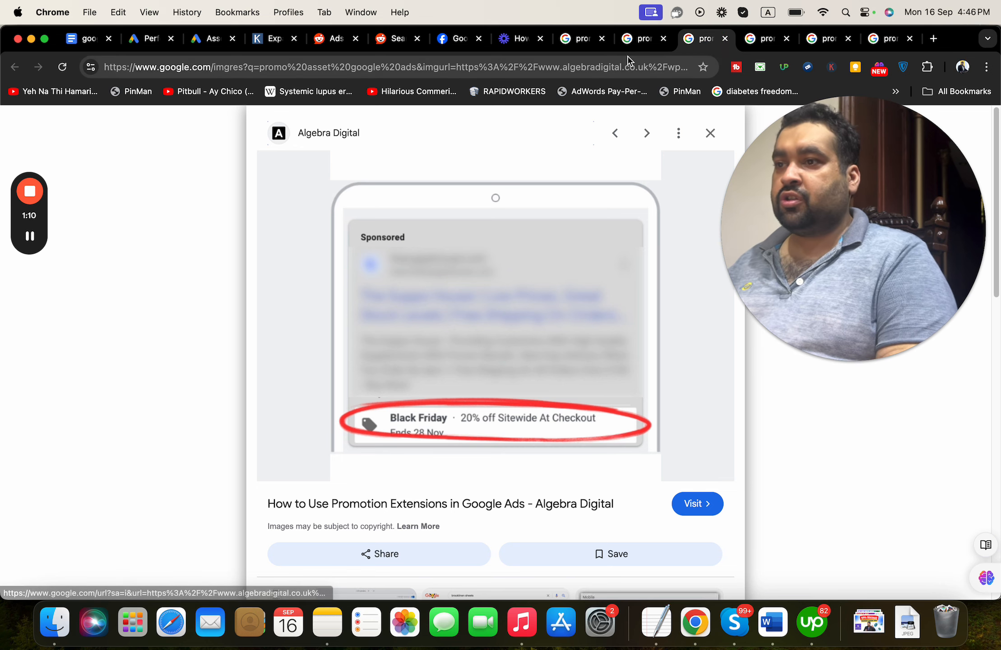
pyautogui.click(633, 40)
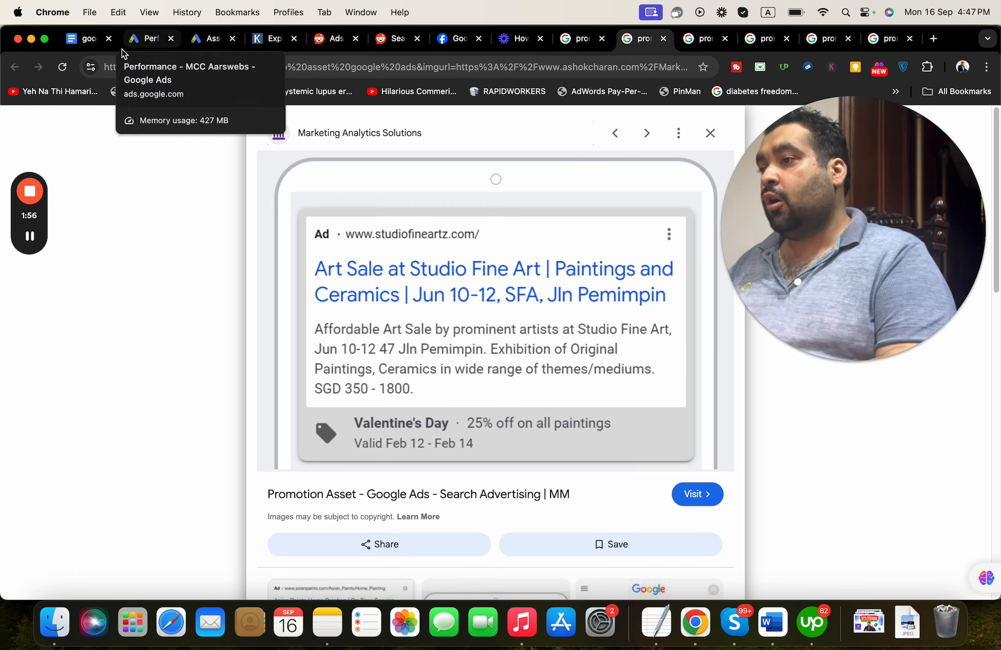
pyautogui.click(582, 42)
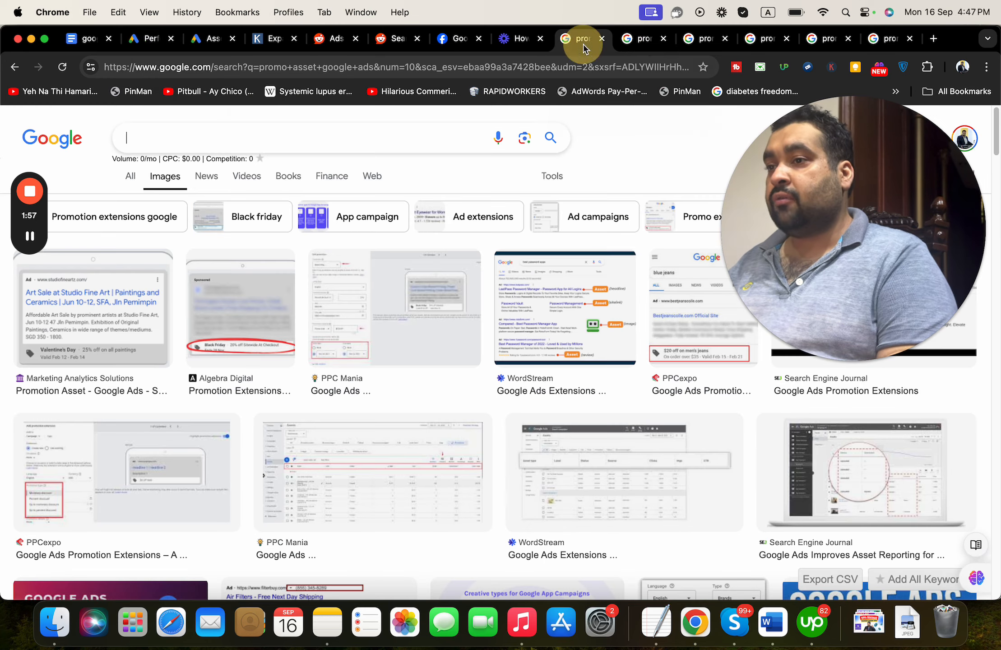
pyautogui.click(633, 47)
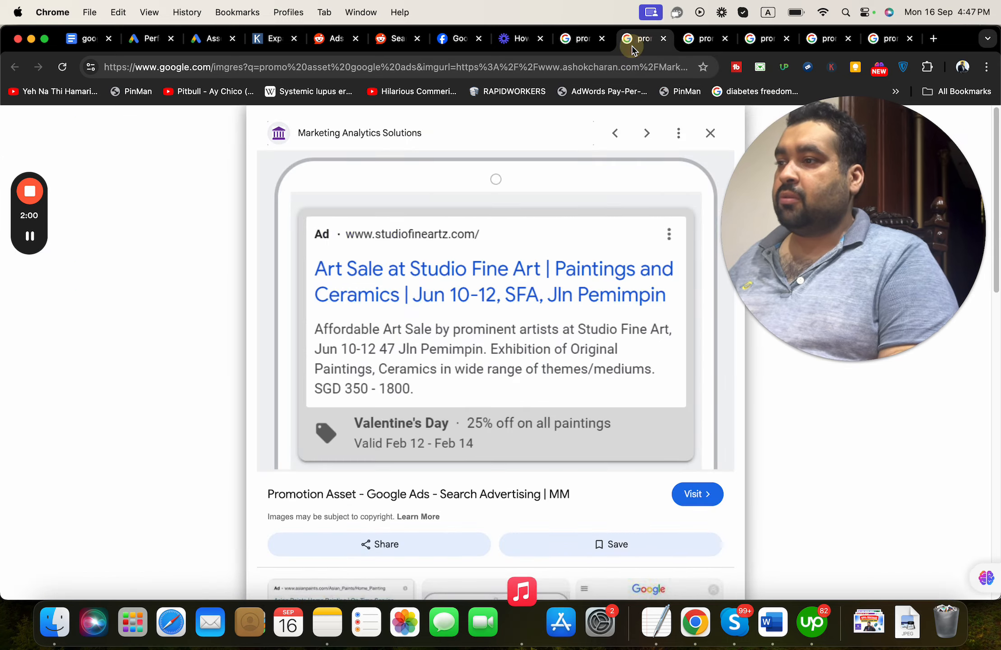
# - Switch to Google Ads and go from the account overview to the Assets page
pyautogui.click(208, 40)
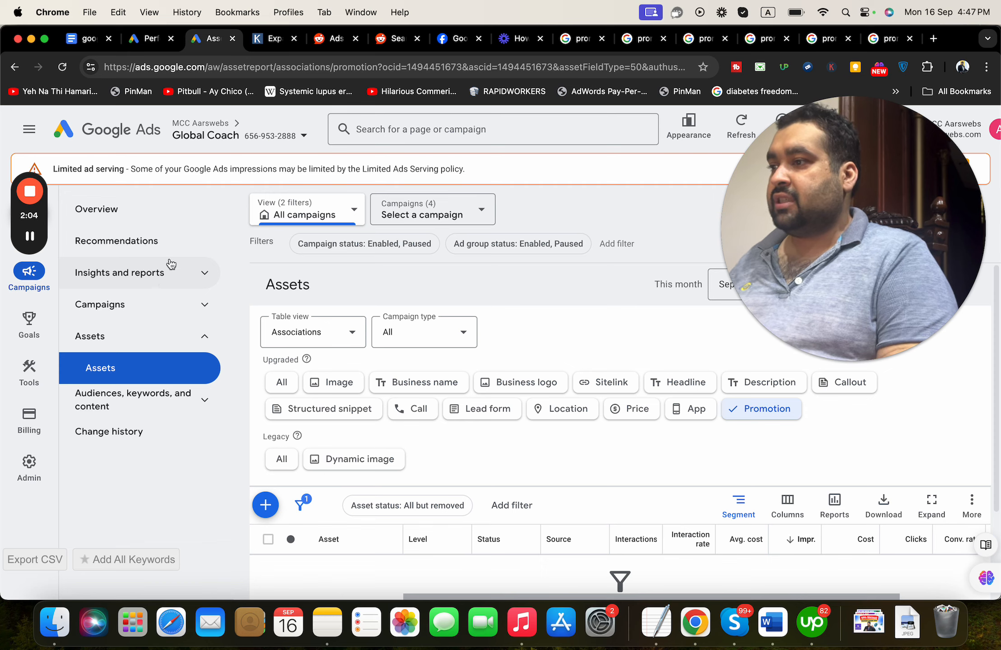
pyautogui.click(159, 207)
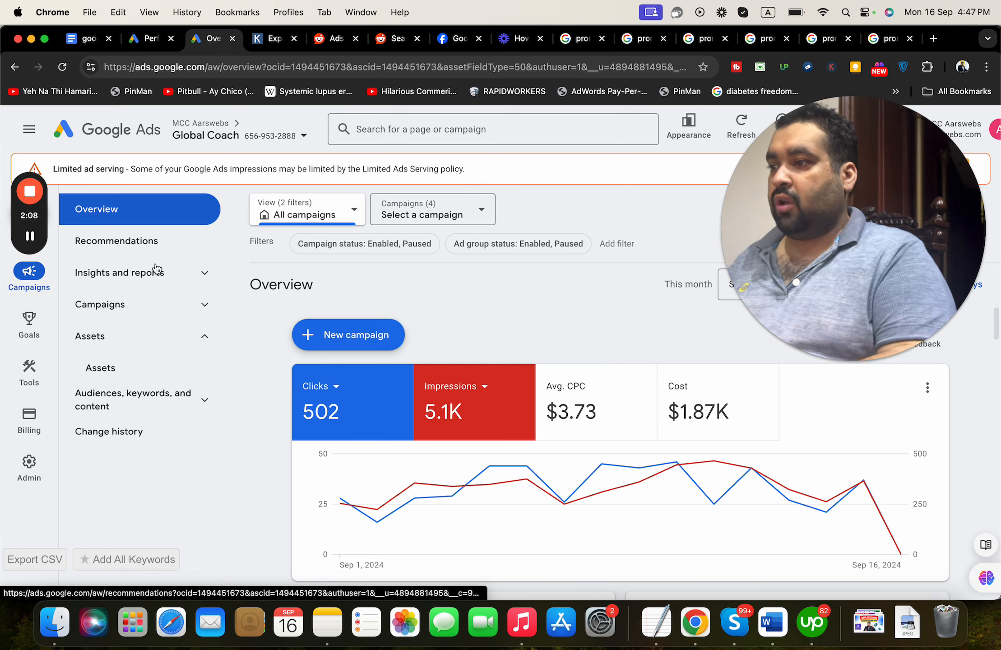
pyautogui.click(202, 342)
pyautogui.click(202, 342)
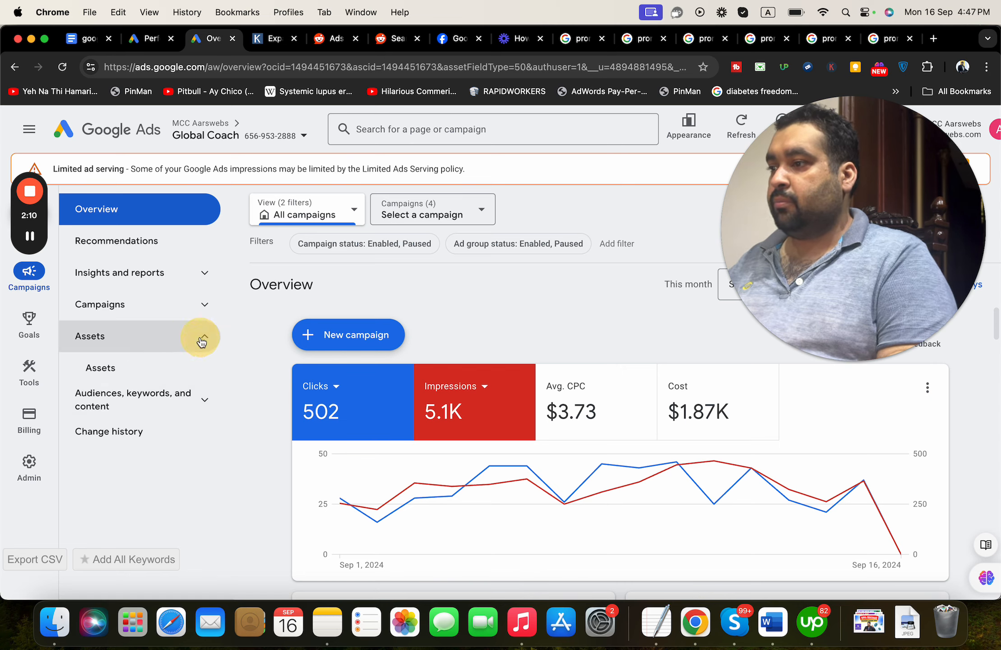
pyautogui.click(118, 375)
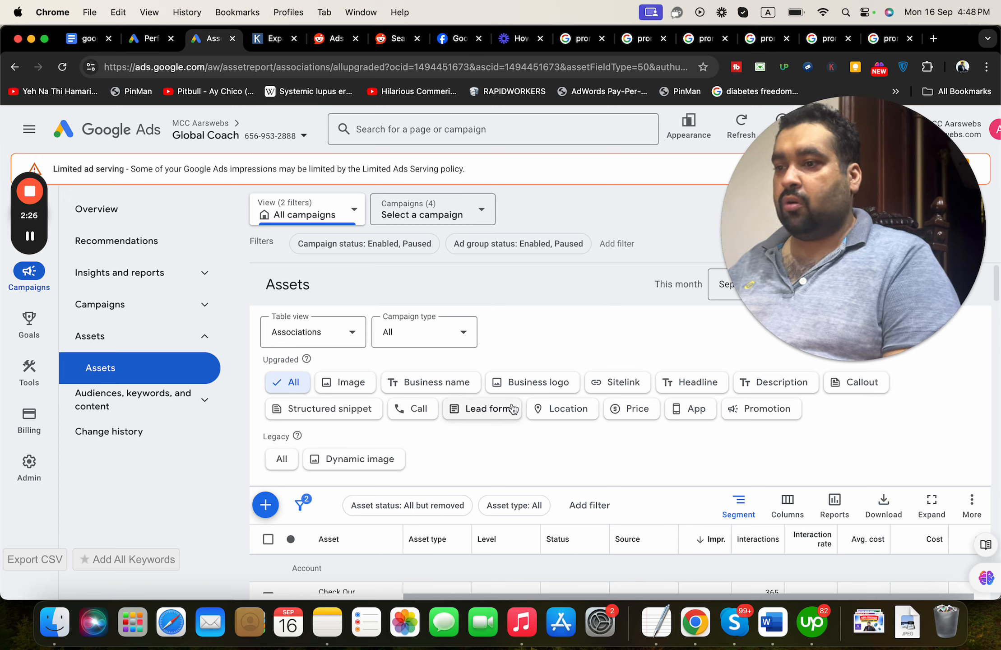
# - Filter the assets to Promotion, start a new promotion asset and show its Search preview
pyautogui.click(743, 410)
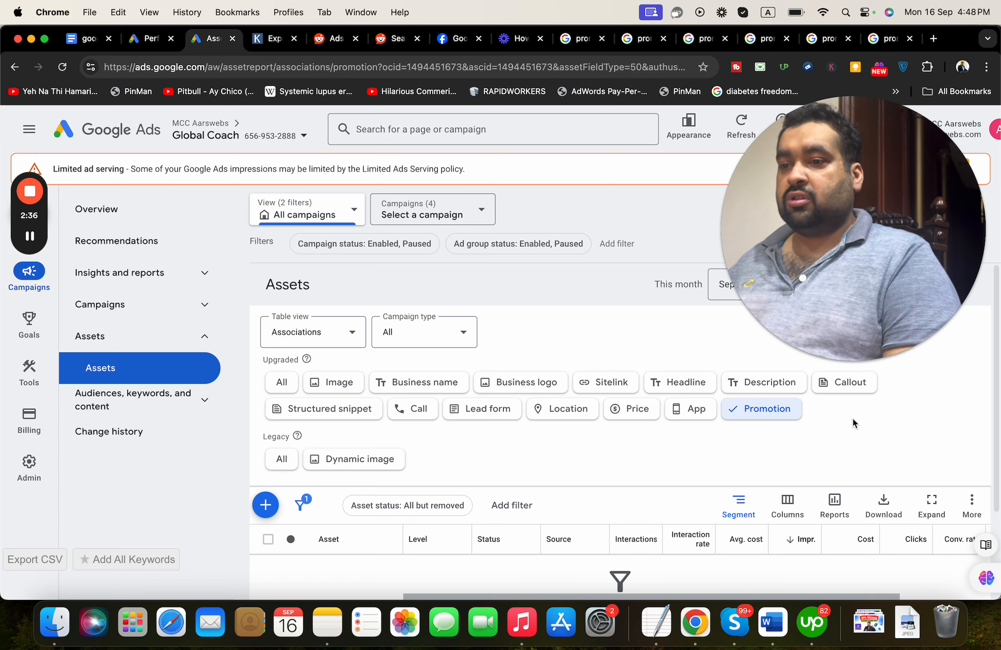
pyautogui.click(265, 506)
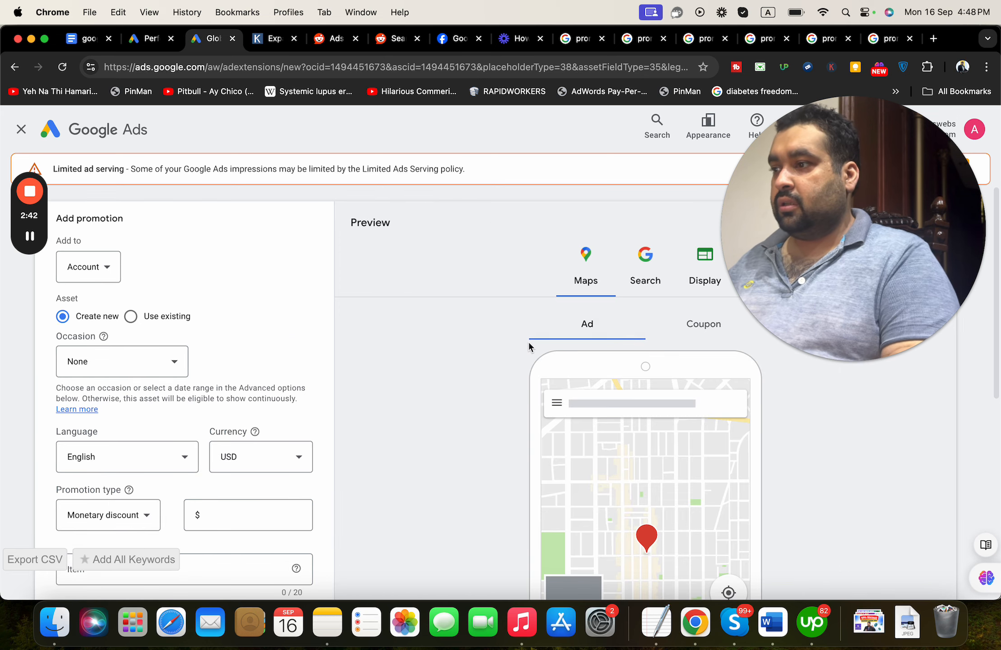
pyautogui.click(634, 277)
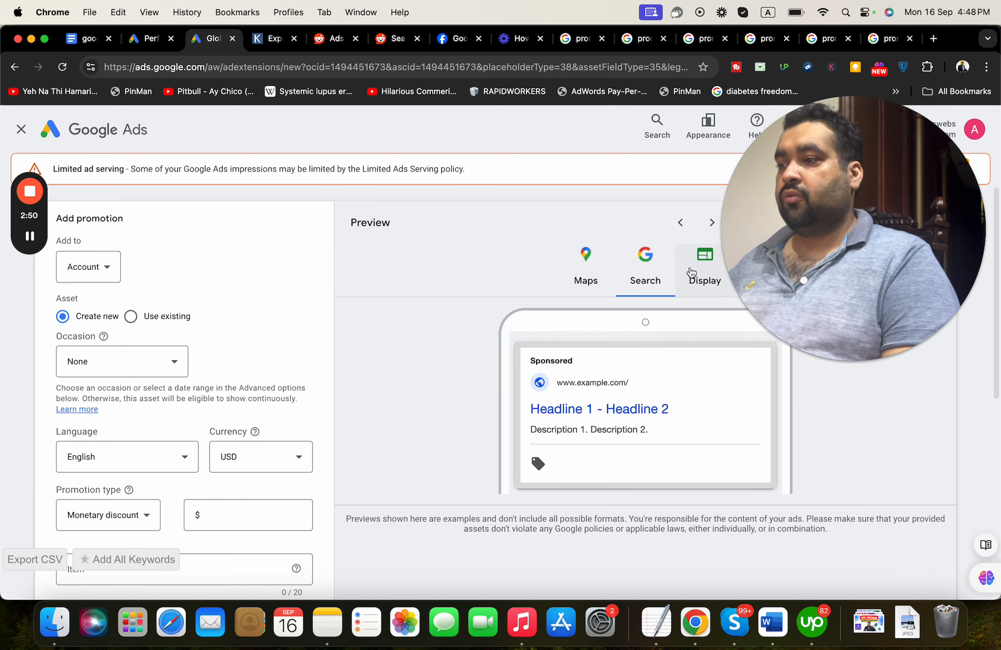
# - Set the promotion type to Up to monetary discount of $100 and check it in the Search preview
pyautogui.moveTo(998, 305); pyautogui.dragTo(998, 403)
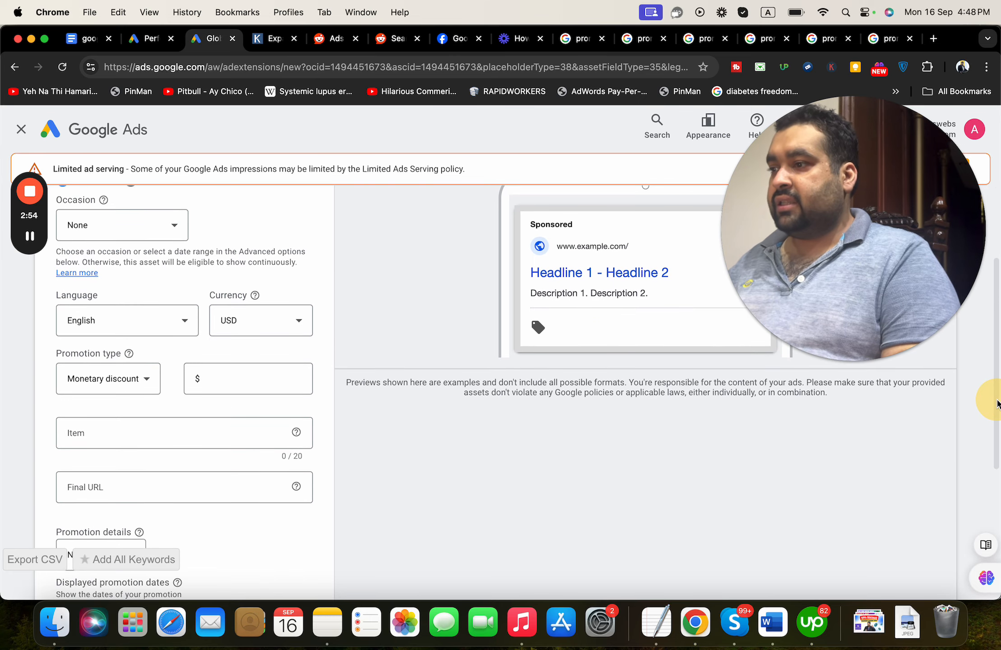
pyautogui.click(145, 381)
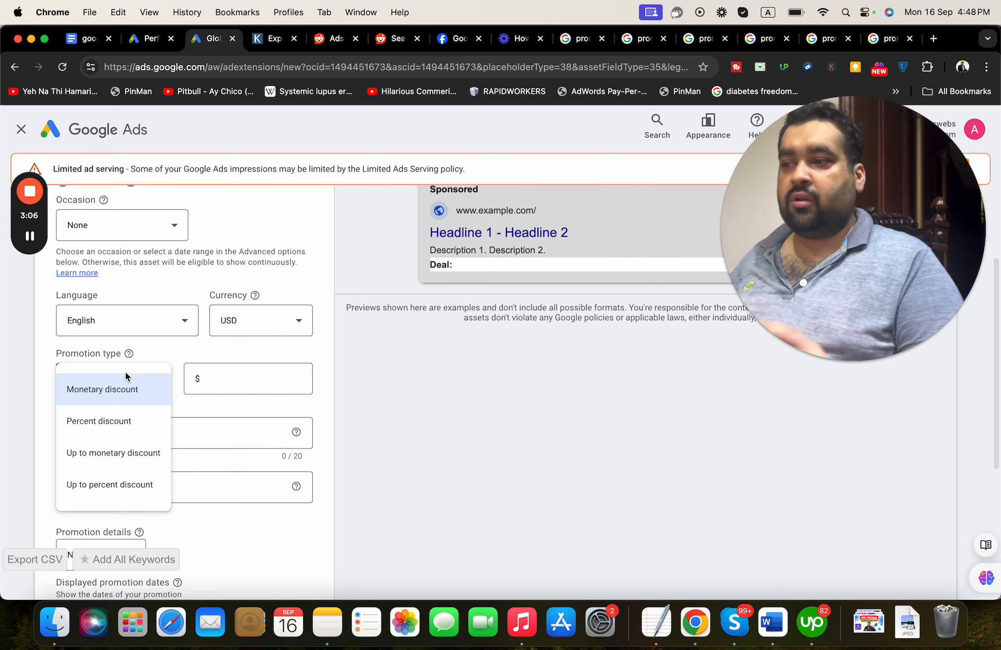
pyautogui.click(122, 452)
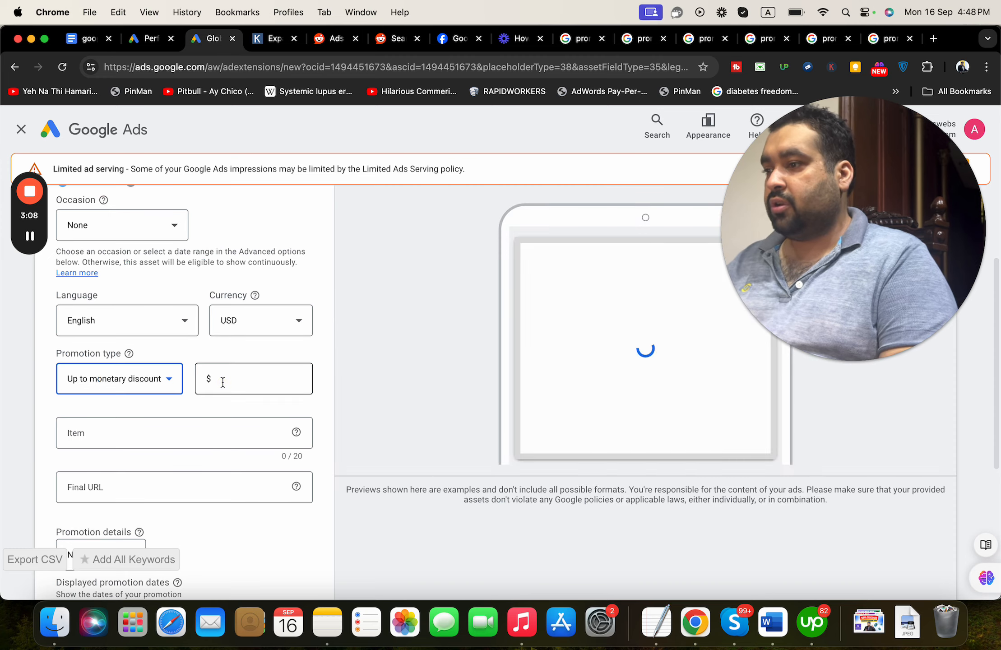
pyautogui.click(221, 382)
pyautogui.write('100')
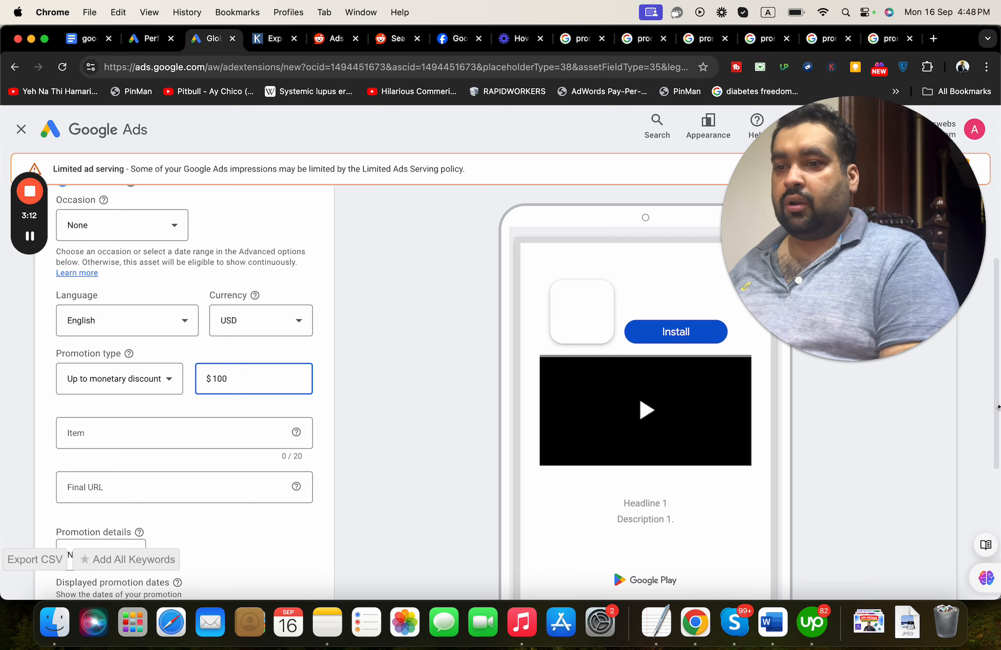
pyautogui.moveTo(999, 414); pyautogui.dragTo(995, 359)
pyautogui.click(654, 232)
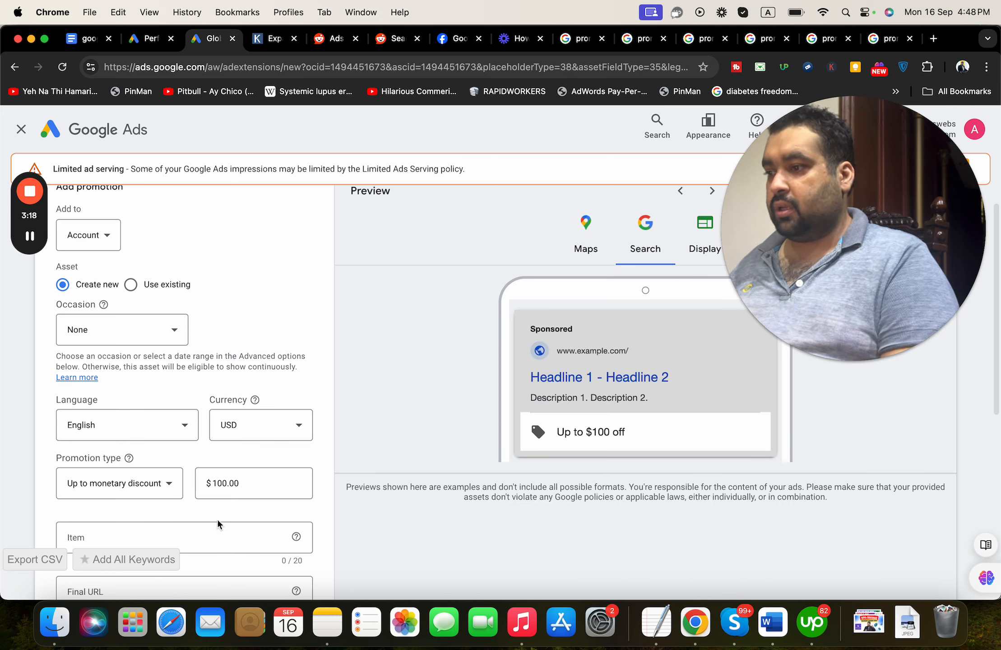
# - Set the promotion type to Percent discount with a value of 50%
pyautogui.click(144, 491)
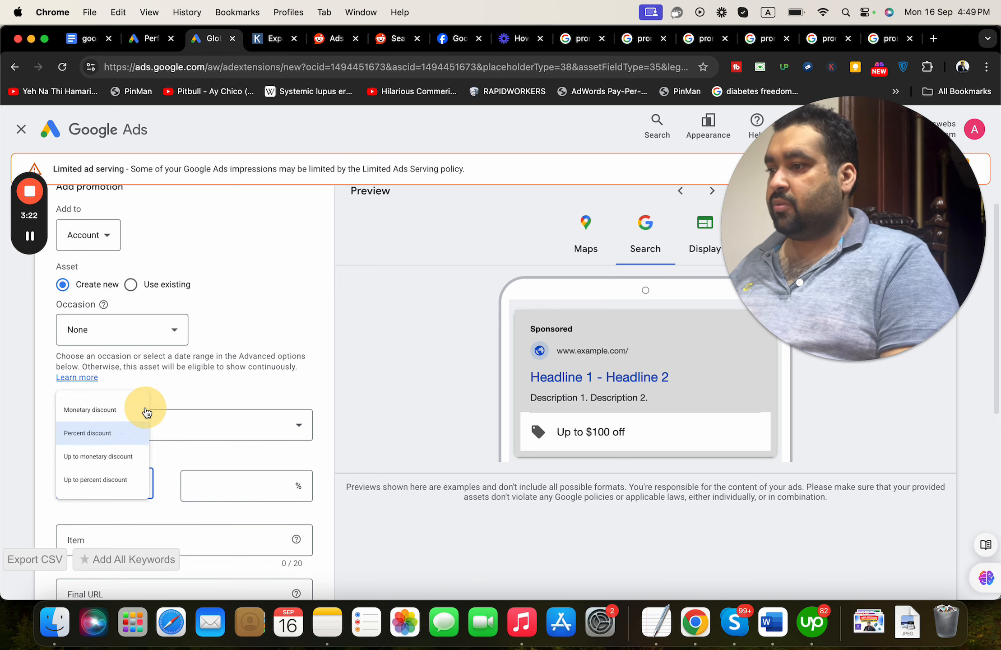
pyautogui.click(147, 411)
pyautogui.click(230, 483)
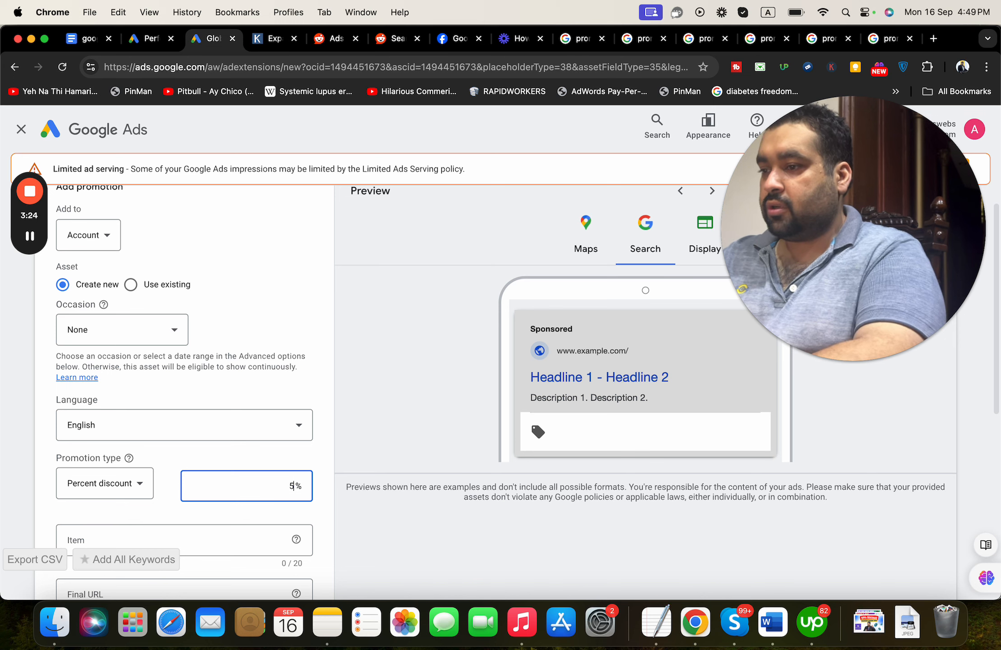
pyautogui.write('50')
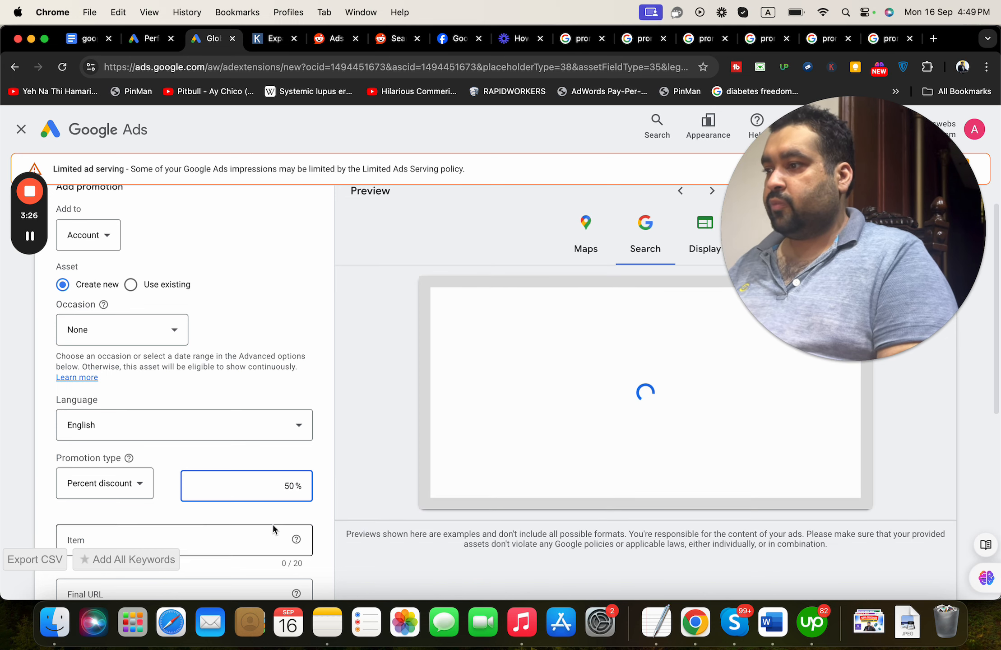
# - Enter "ALL Items" as the promotion item
pyautogui.click(256, 536)
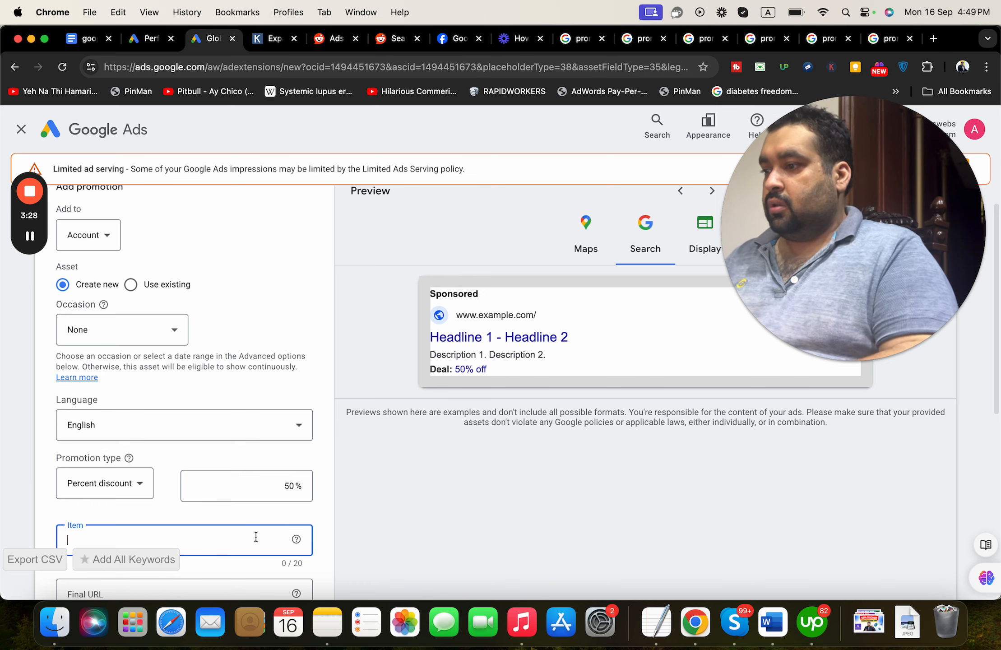
pyautogui.write('A')
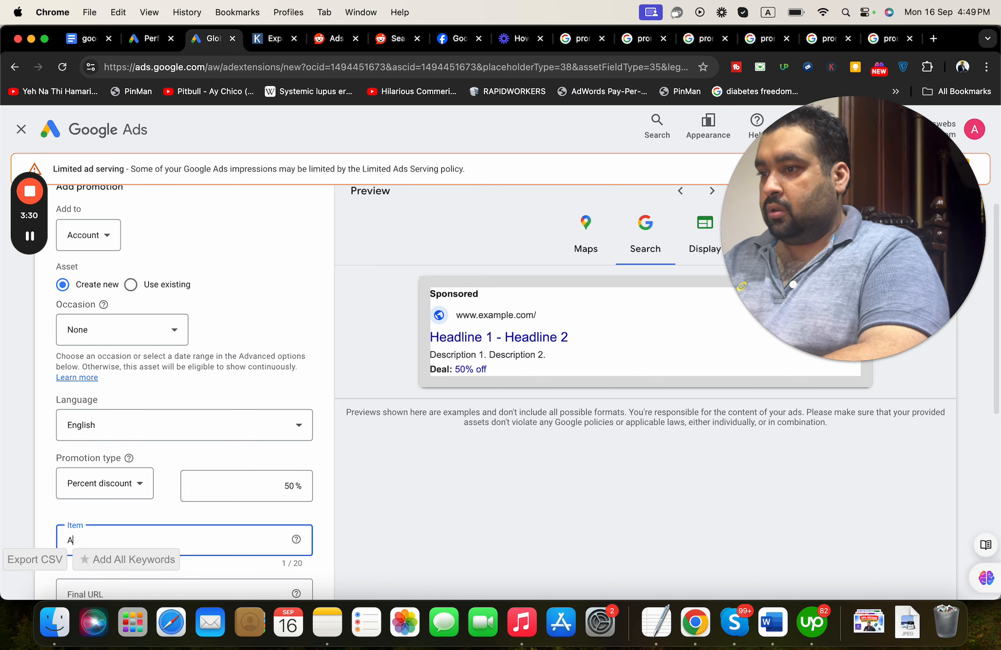
pyautogui.write('LL')
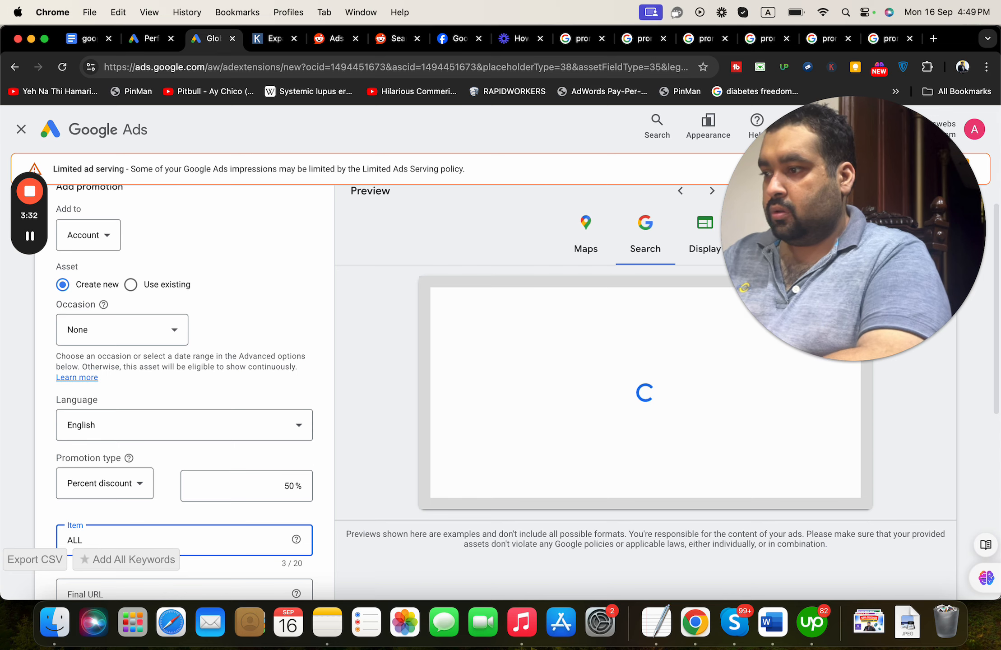
pyautogui.write(' i I')
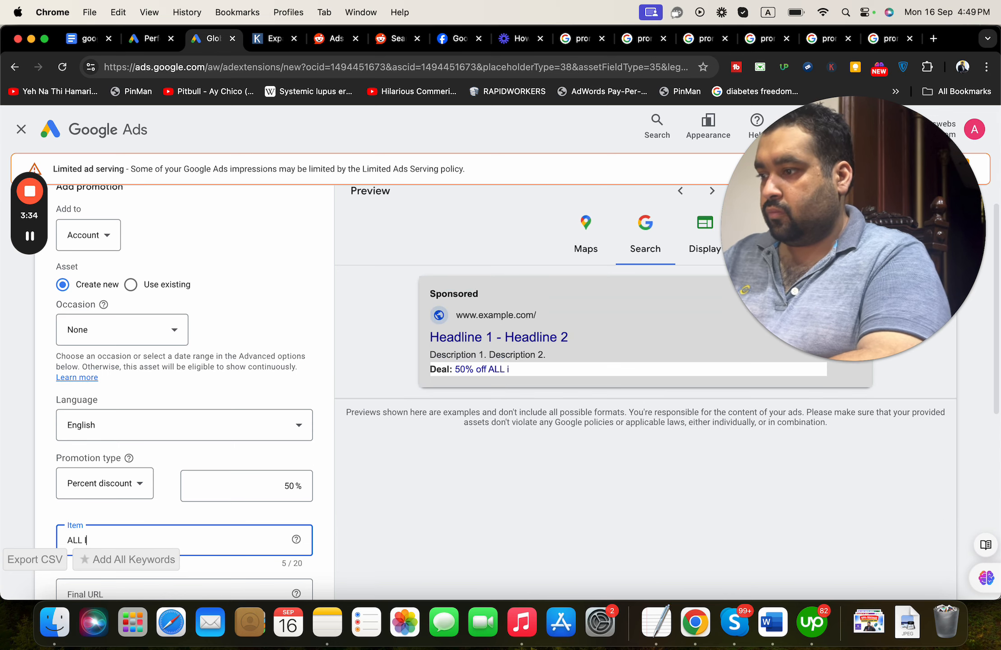
pyautogui.write('tems')
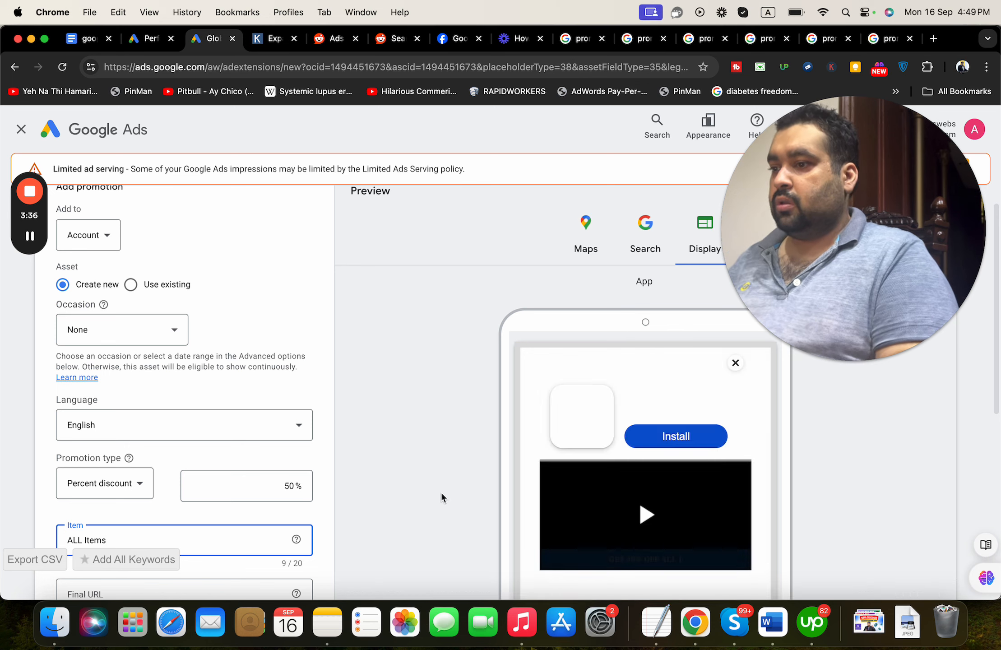
# - Examine how the promotion appears in the Search, Maps and Display previews
pyautogui.click(648, 227)
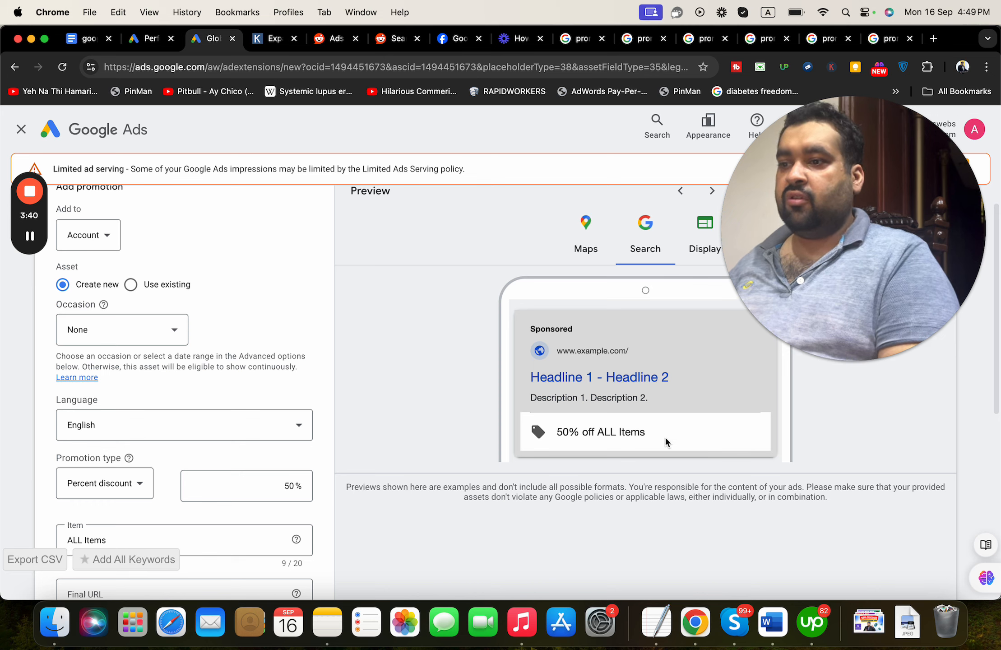
pyautogui.click(578, 239)
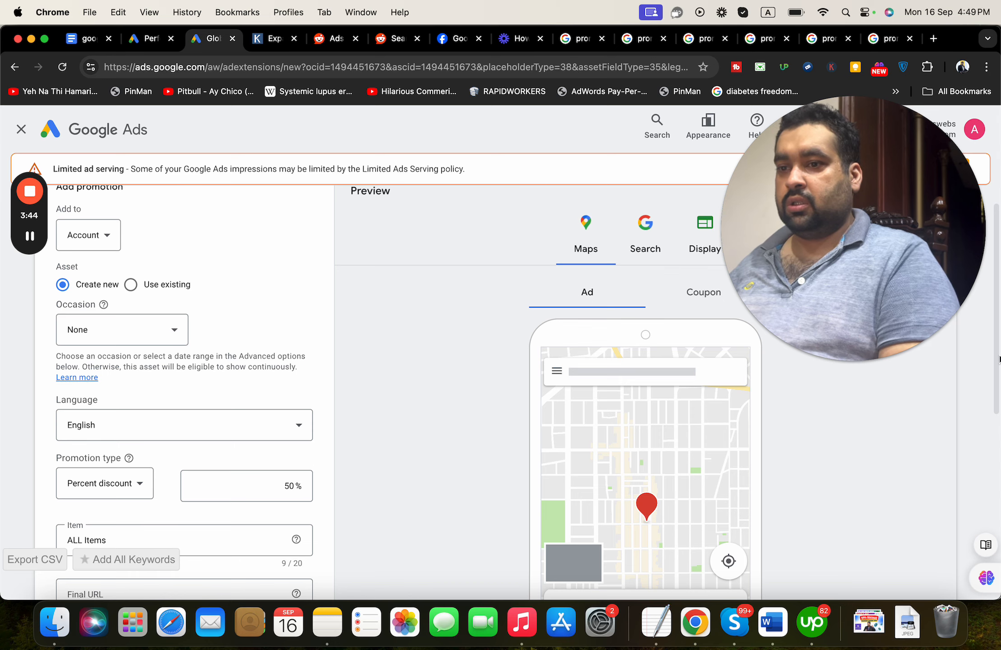
pyautogui.moveTo(998, 359); pyautogui.dragTo(987, 489)
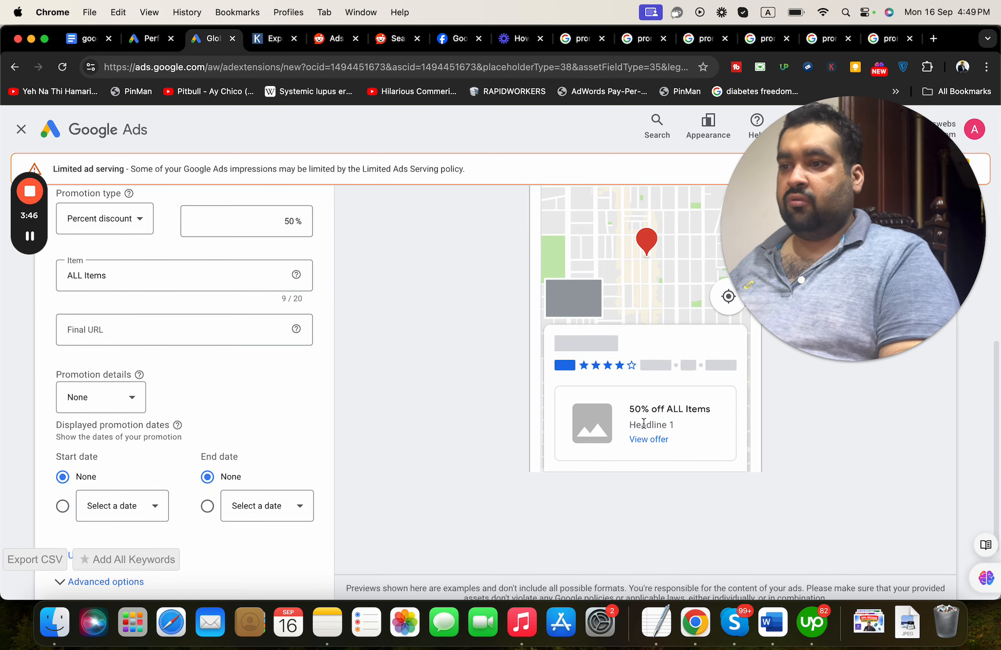
pyautogui.moveTo(994, 414); pyautogui.dragTo(995, 290)
pyautogui.click(704, 214)
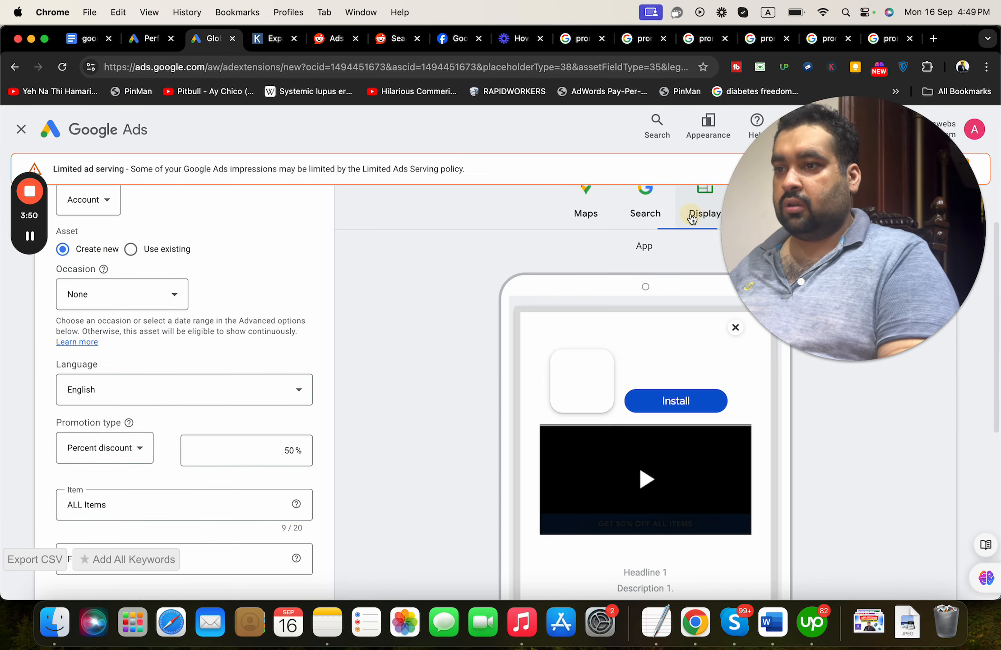
pyautogui.moveTo(997, 356); pyautogui.dragTo(988, 409)
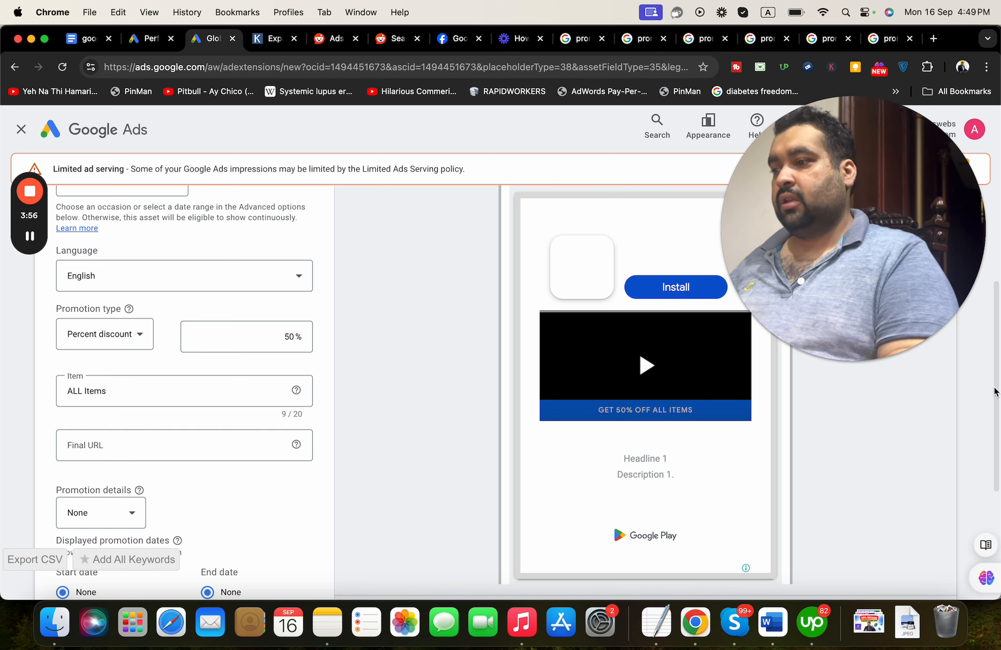
# - Set the promotion details to Promo code, enter a code made of the marketer's name plus MARKETING, and check it in the Search preview
pyautogui.moveTo(995, 390); pyautogui.dragTo(990, 489)
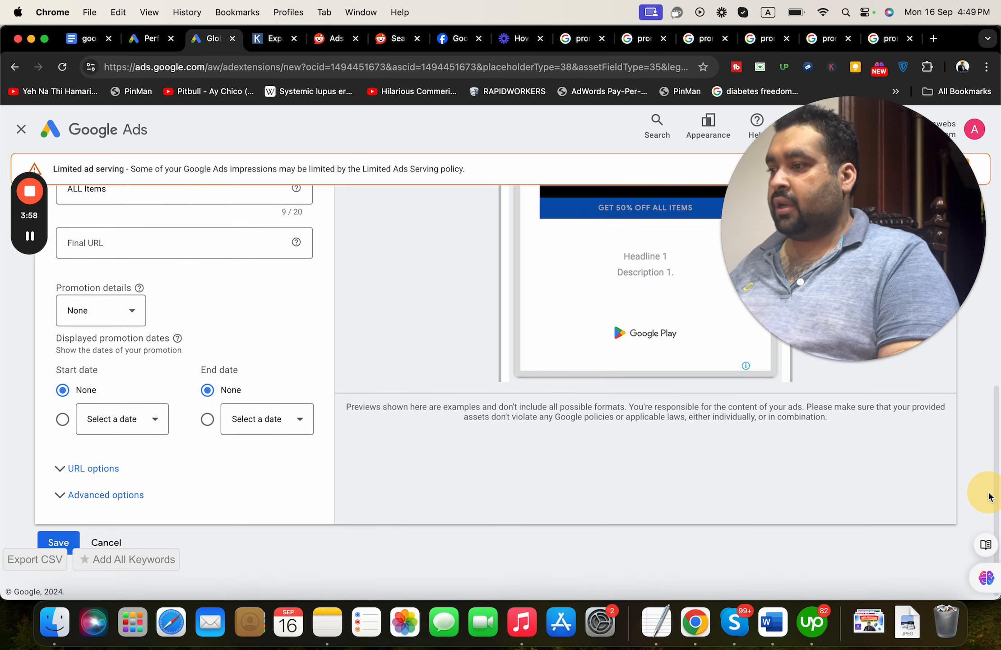
pyautogui.click(88, 316)
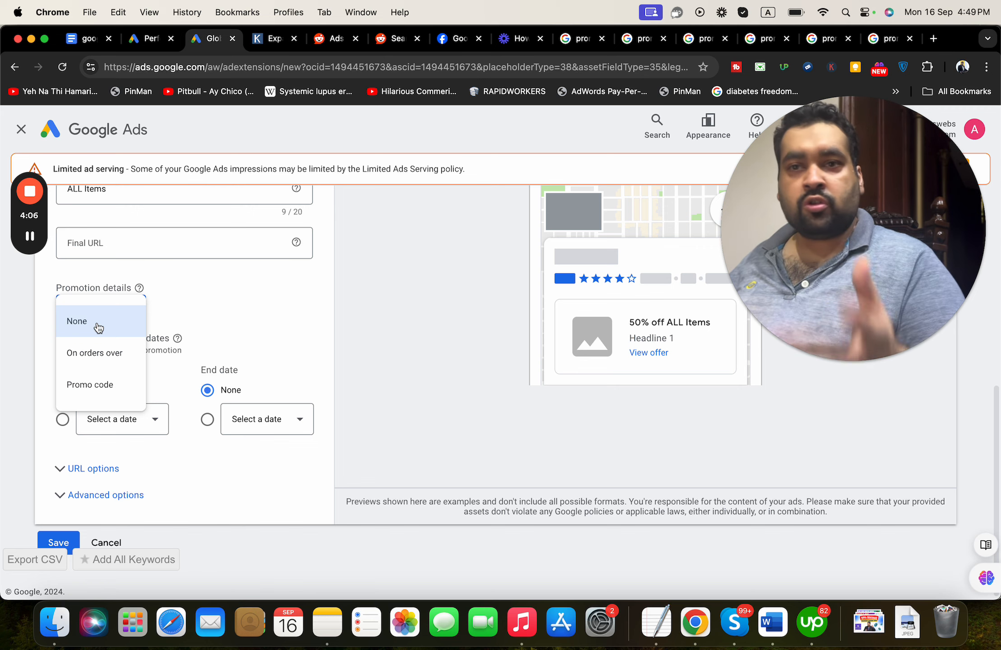
pyautogui.click(106, 395)
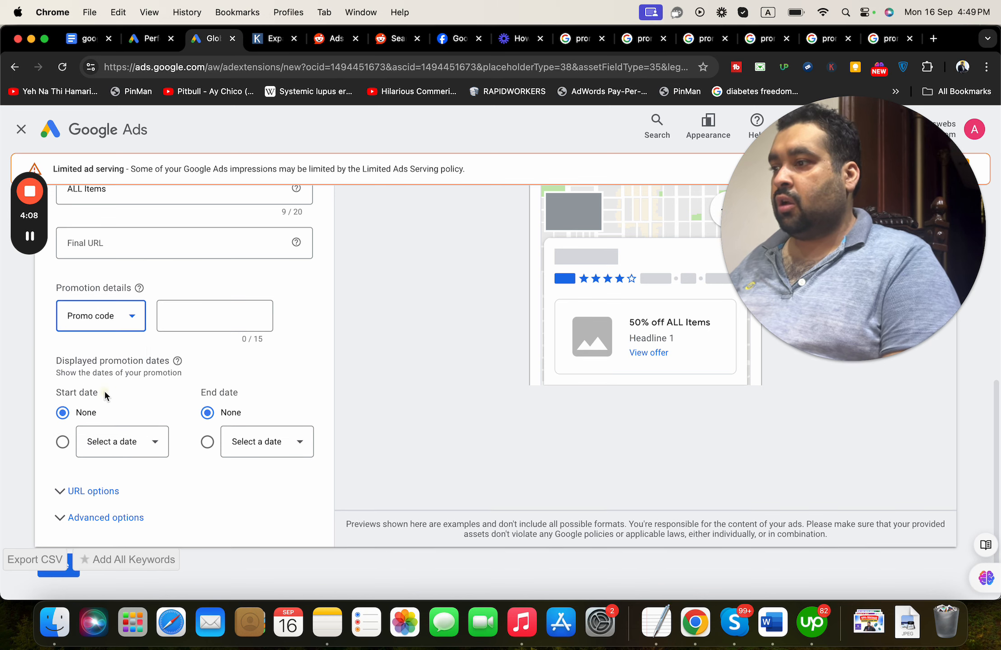
pyautogui.click(206, 317)
pyautogui.moveTo(996, 394); pyautogui.dragTo(999, 314)
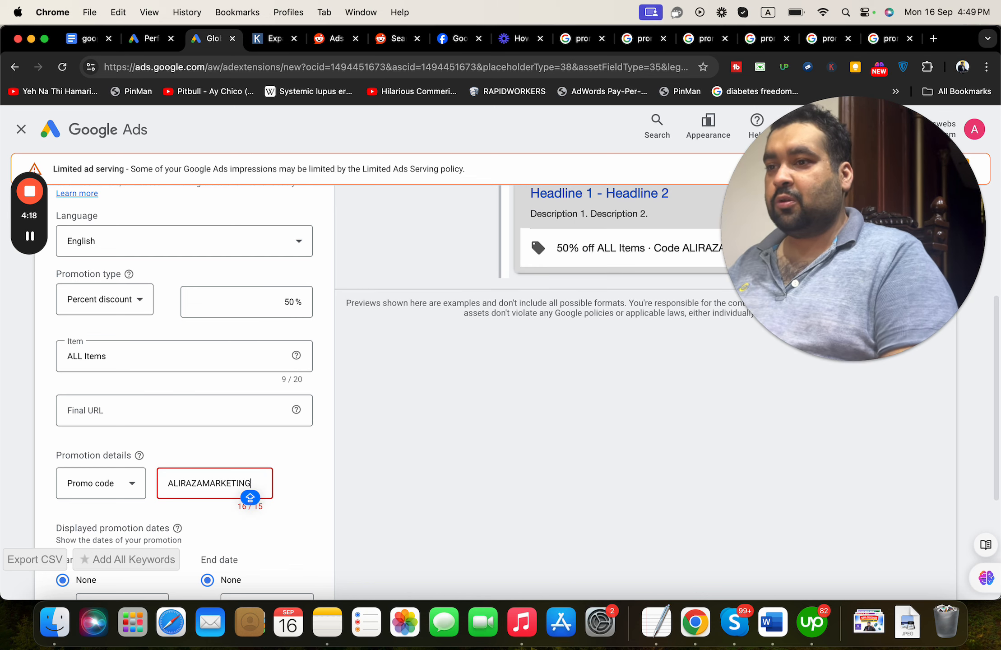
pyautogui.moveTo(996, 340); pyautogui.dragTo(996, 233)
pyautogui.click(725, 393)
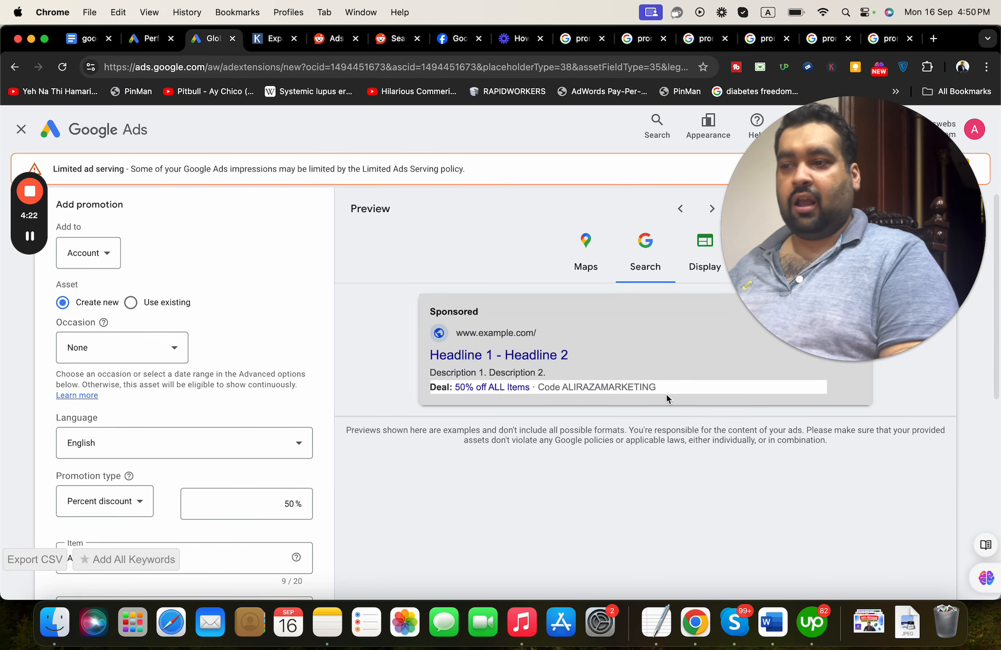
# - Replace the promo code with a shorter one within the 15-character limit, using only the marketer's name
pyautogui.scroll(-6, 281, 356)
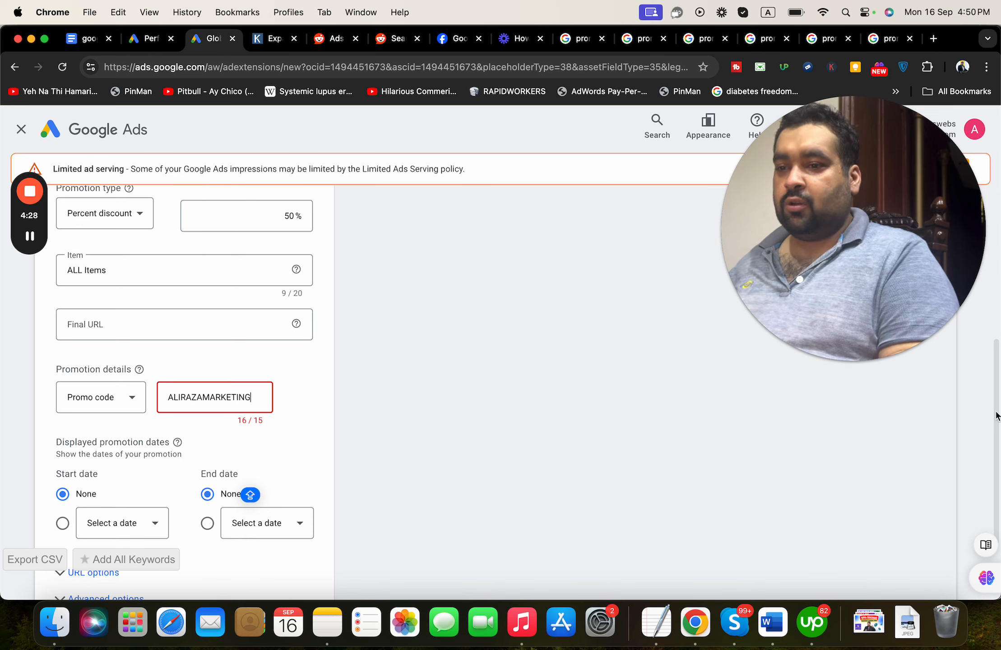
pyautogui.moveTo(996, 415); pyautogui.dragTo(996, 485)
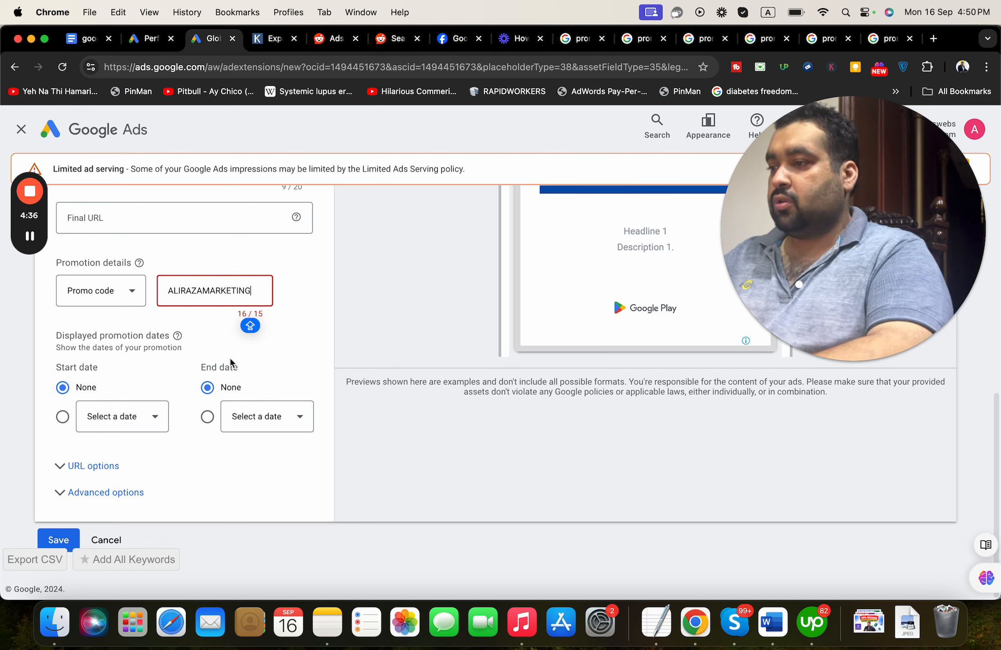
pyautogui.press('super+a')
pyautogui.write('a')
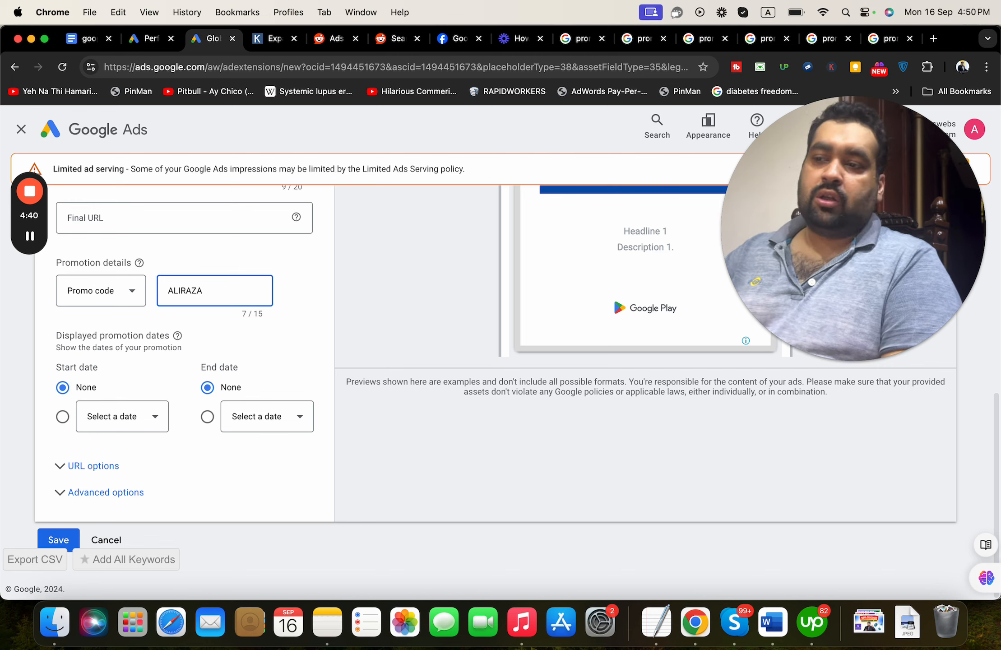
# - Expand the advanced and URL options of the promotion and examine the terms, tracking and asset scheduling settings
pyautogui.click(98, 491)
pyautogui.scroll(-4, 98, 486)
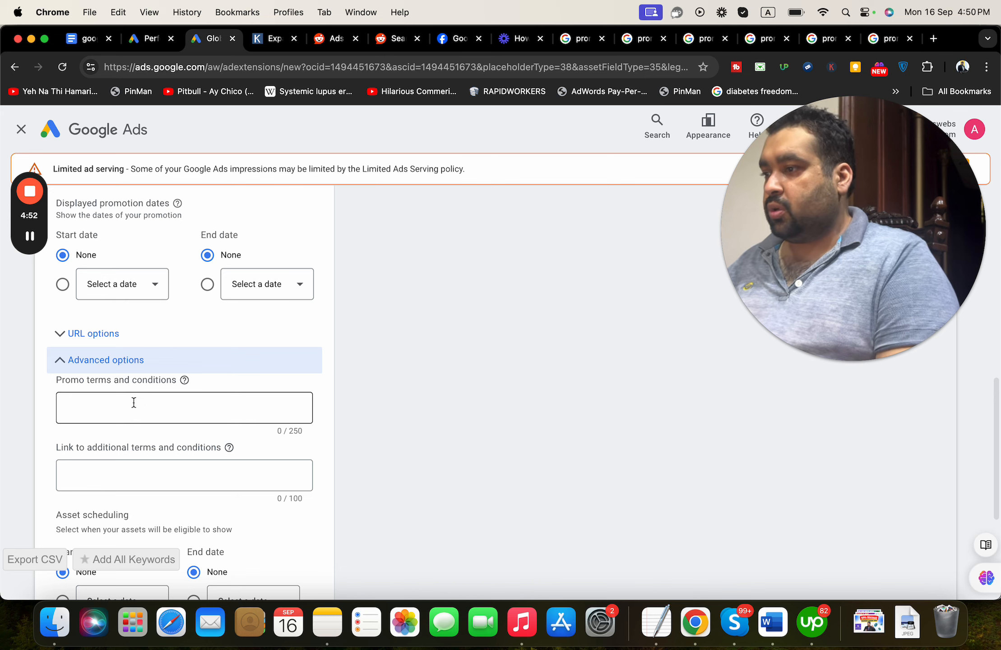
pyautogui.click(63, 343)
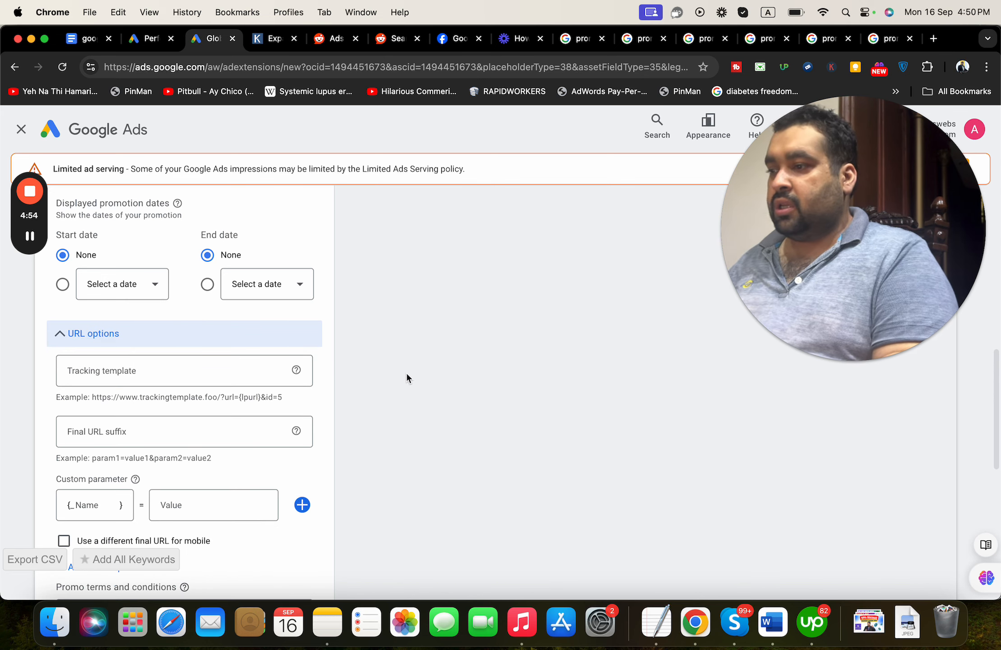
pyautogui.moveTo(995, 378); pyautogui.dragTo(970, 530)
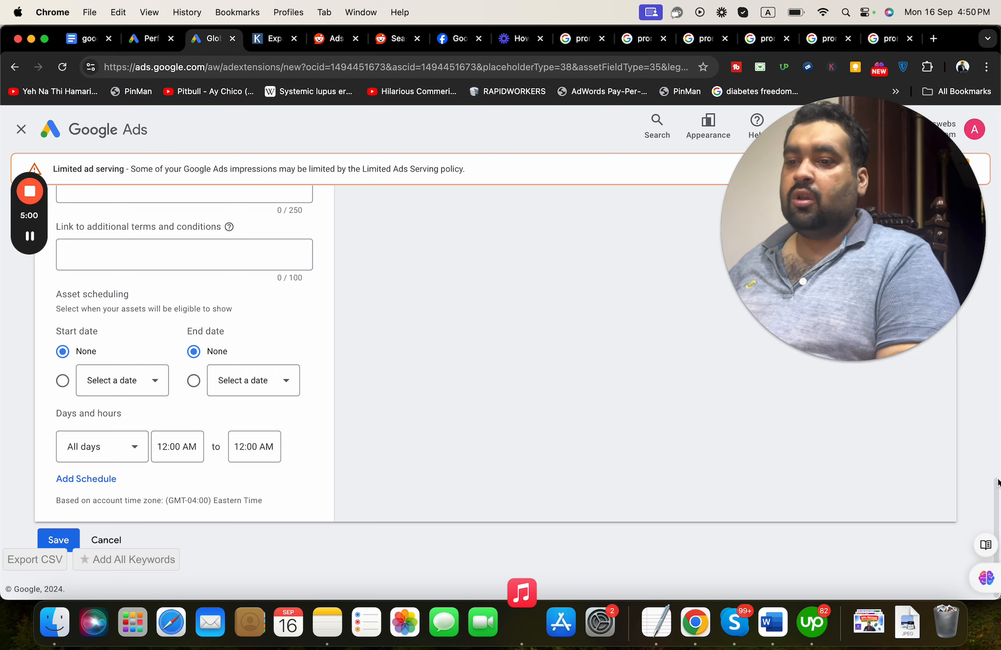
pyautogui.moveTo(996, 501); pyautogui.dragTo(995, 203)
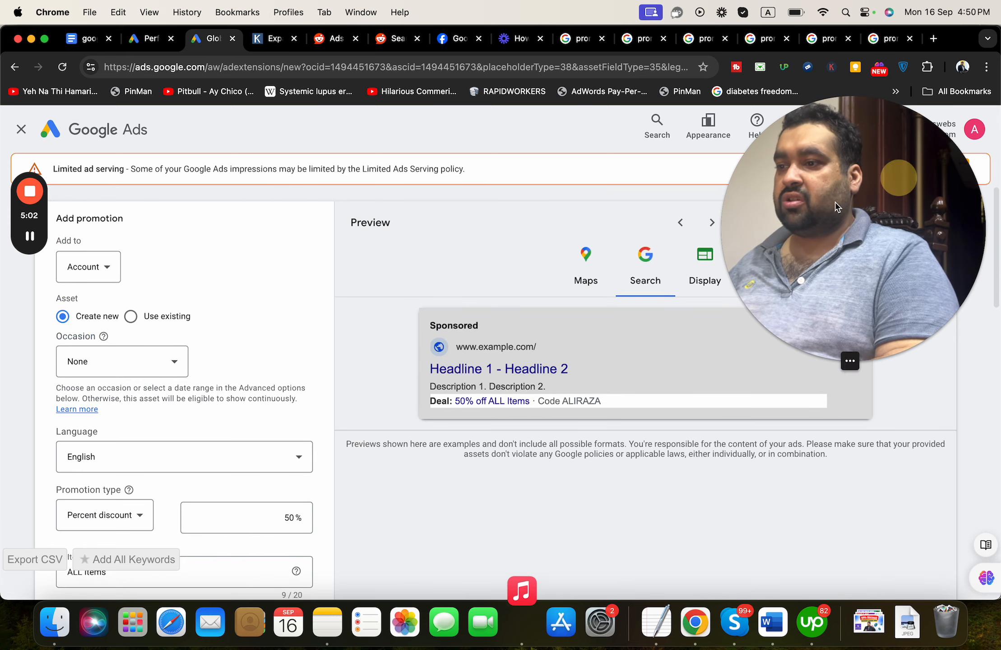